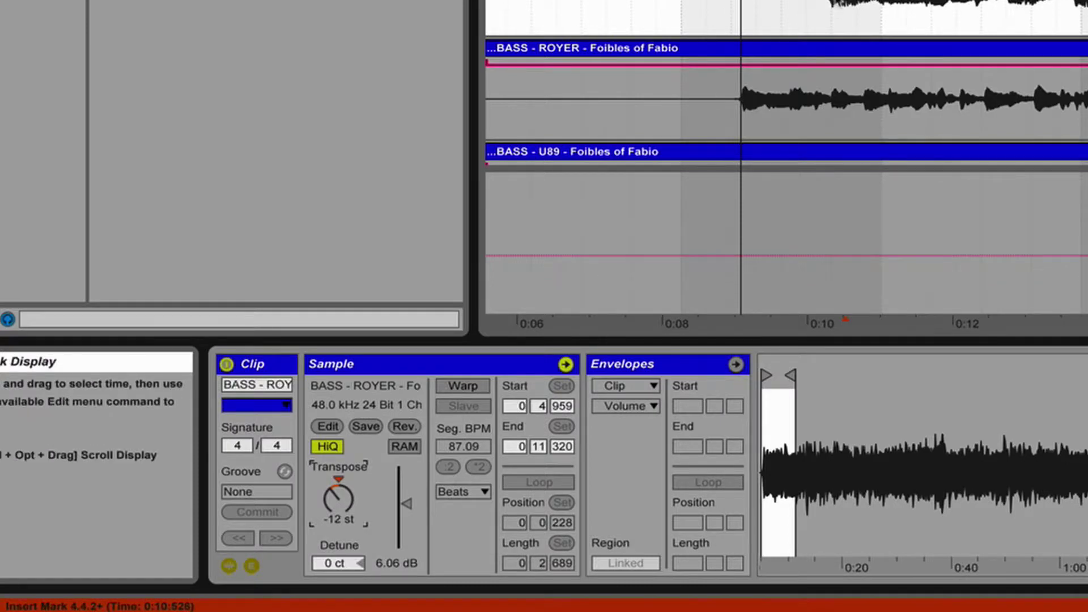
# Step: Split the BASS - ROYER clip on the BASS DRONE track within its first note and delete everything after the split
pyautogui.click(820, 8)
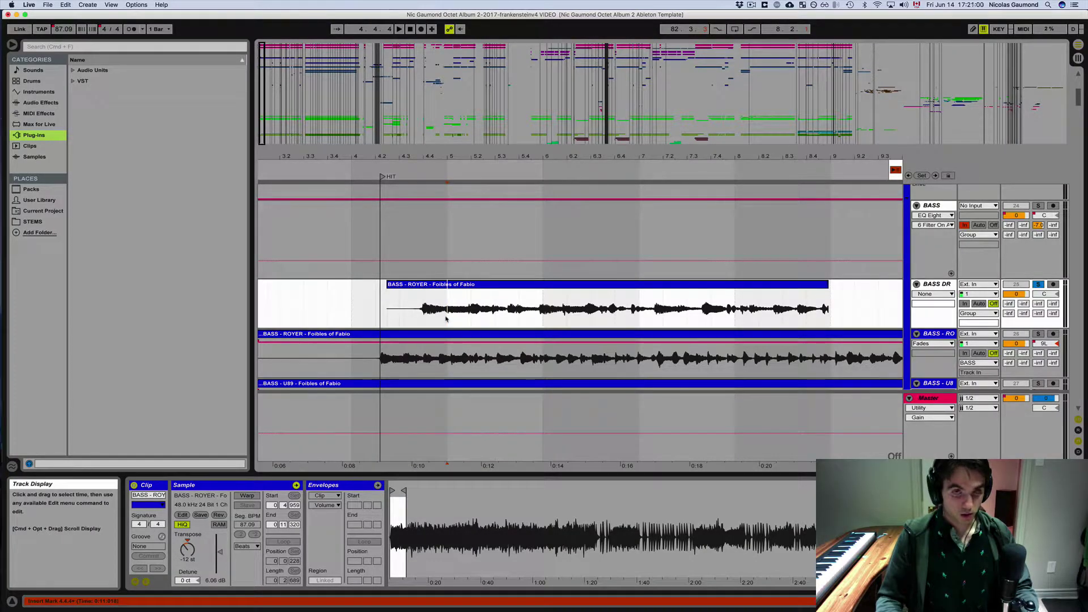
pyautogui.press('super+e')
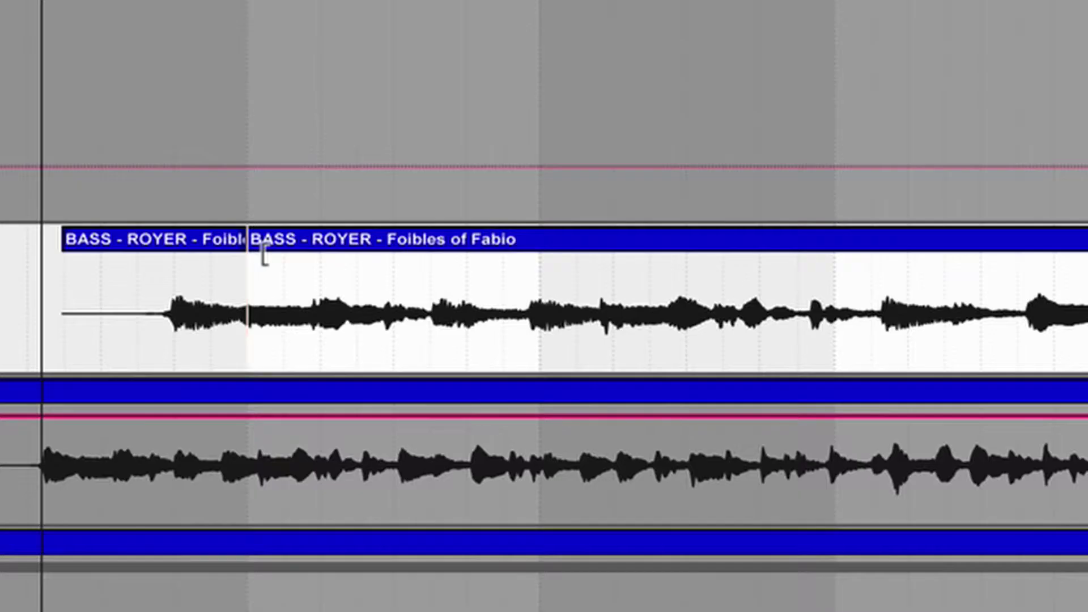
pyautogui.click(273, 253)
pyautogui.press('Delete')
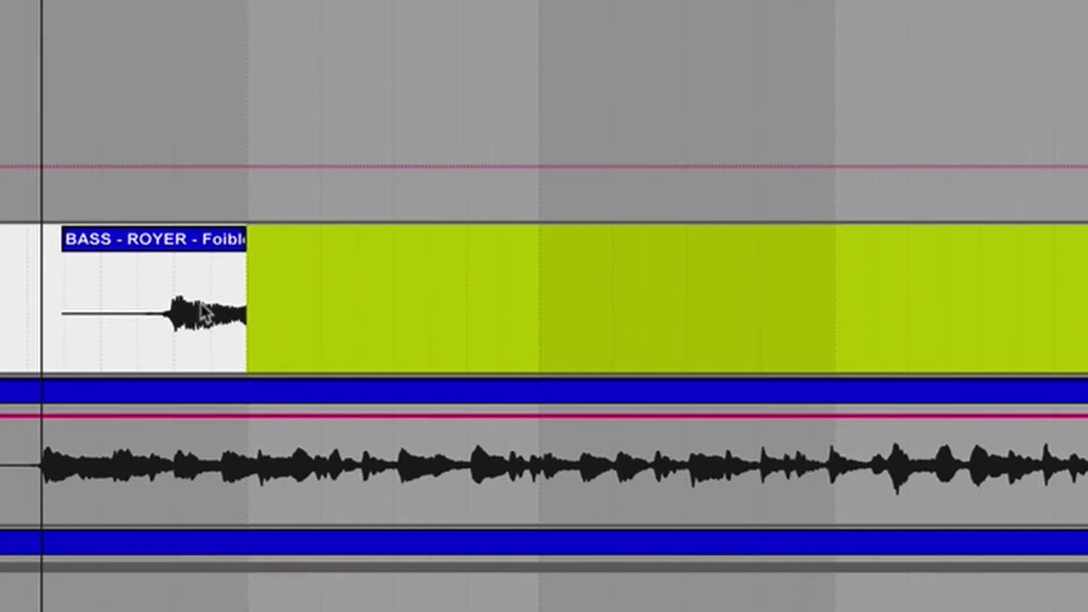
# Step: Trim the silence from the start of the remaining bass clip so it begins at the first note, and play it back
pyautogui.click(154, 333)
pyautogui.moveTo(77, 239); pyautogui.dragTo(168, 278)
pyautogui.click(168, 331)
pyautogui.press('space')
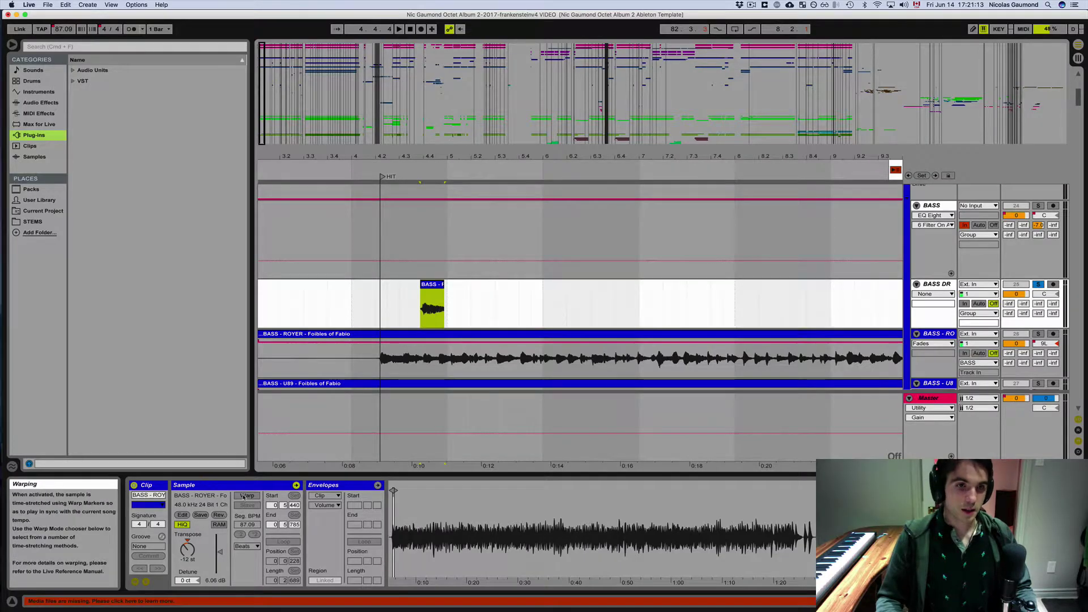
# Step: Enable warping on the trimmed bass clip, extend its end marker, and stretch the first note far outward with the warp marker near 1.2
pyautogui.click(247, 496)
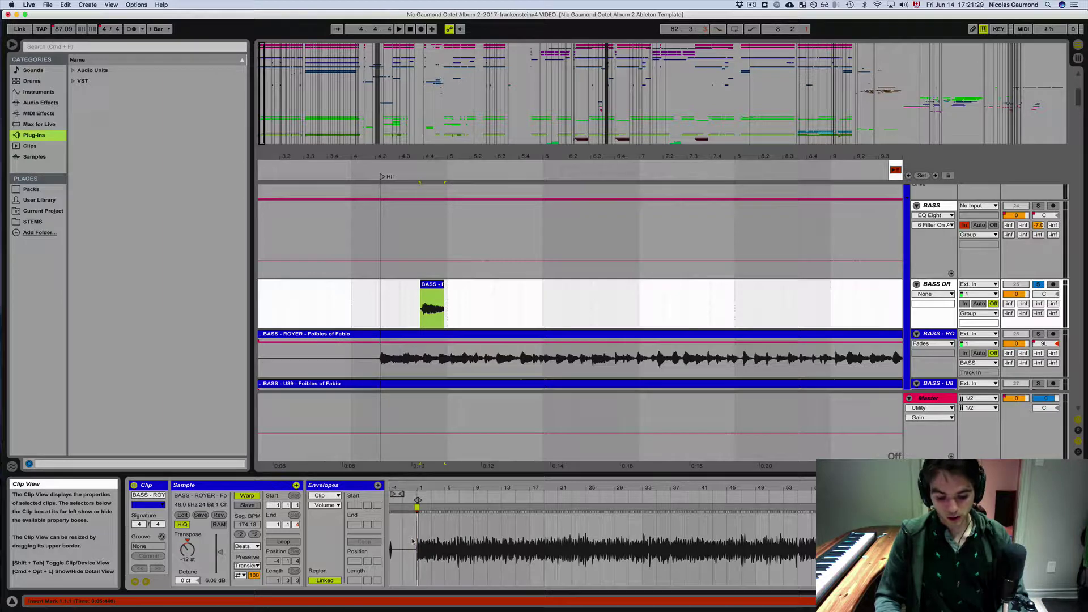
pyautogui.press('+')
pyautogui.press('+')
pyautogui.press('+')
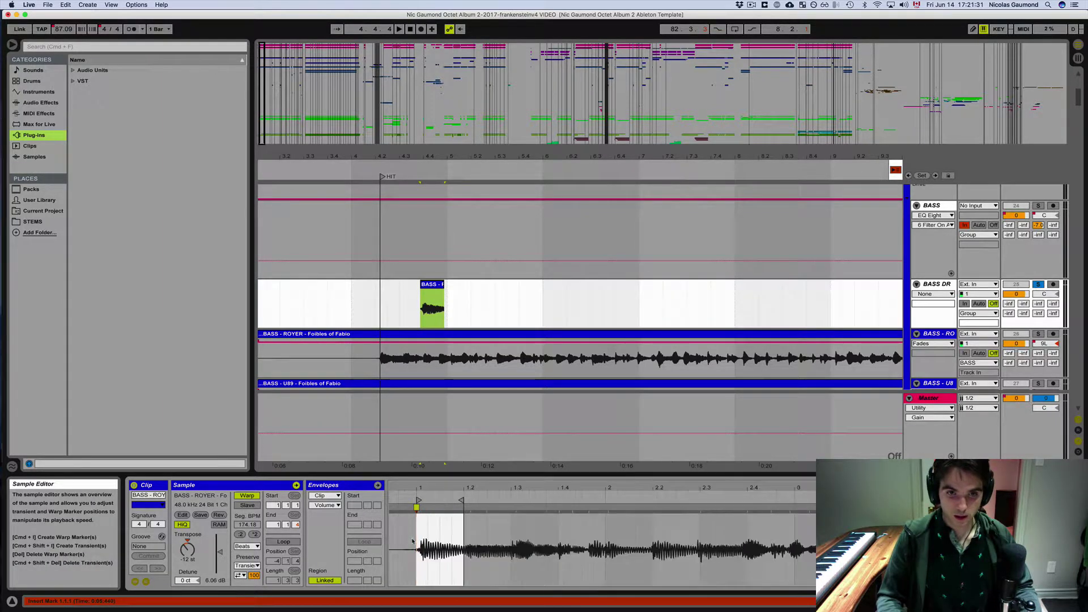
pyautogui.press('+')
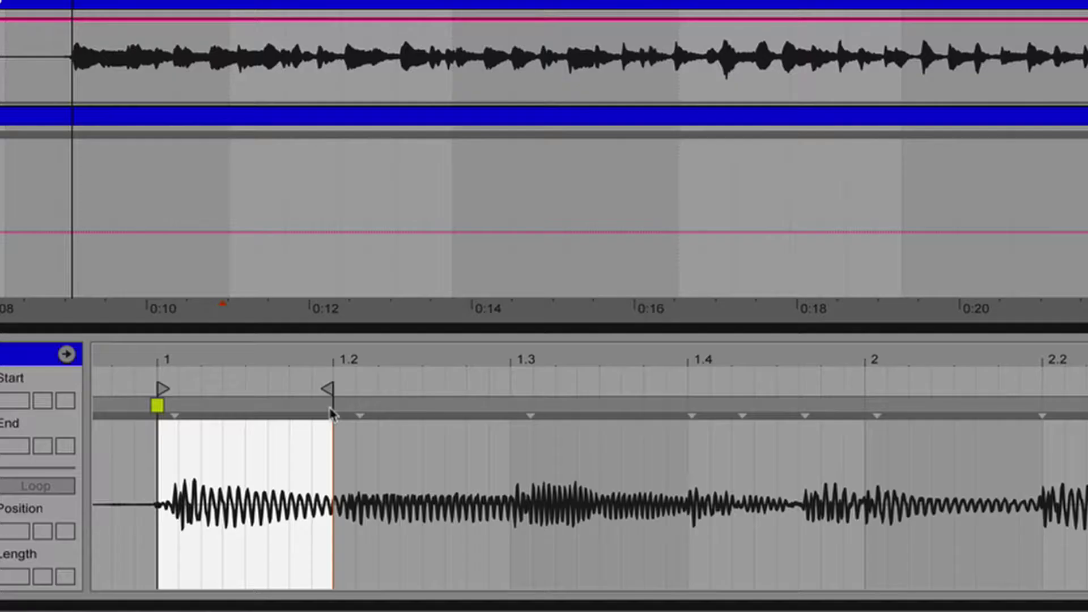
pyautogui.moveTo(328, 389); pyautogui.dragTo(1085, 391)
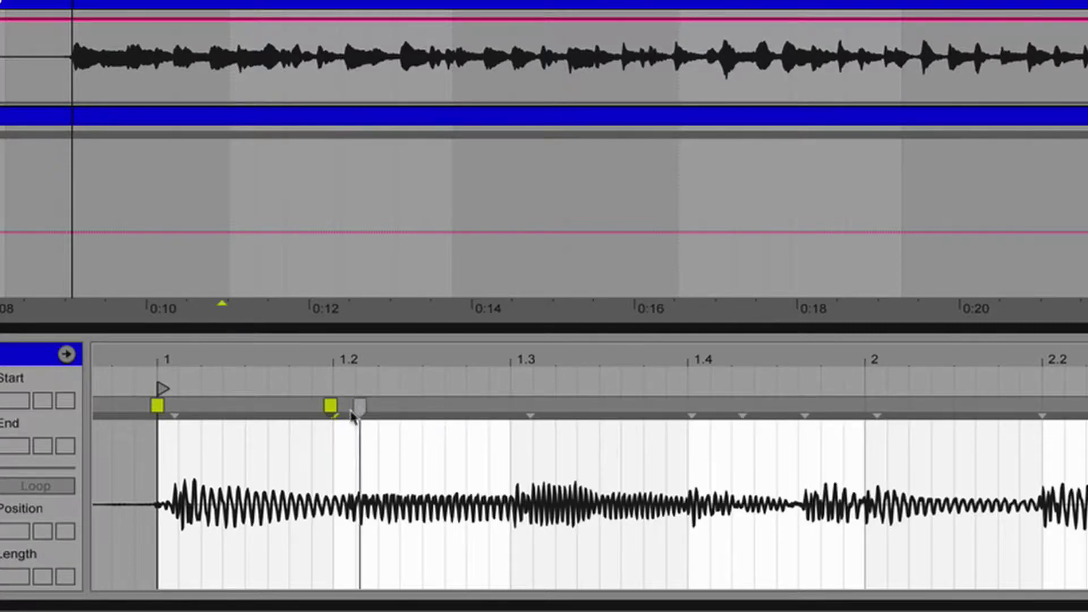
pyautogui.moveTo(334, 399)
pyautogui.mouseDown()
pyautogui.moveTo(695, 427)
pyautogui.moveTo(1085, 431)
pyautogui.mouseUp()
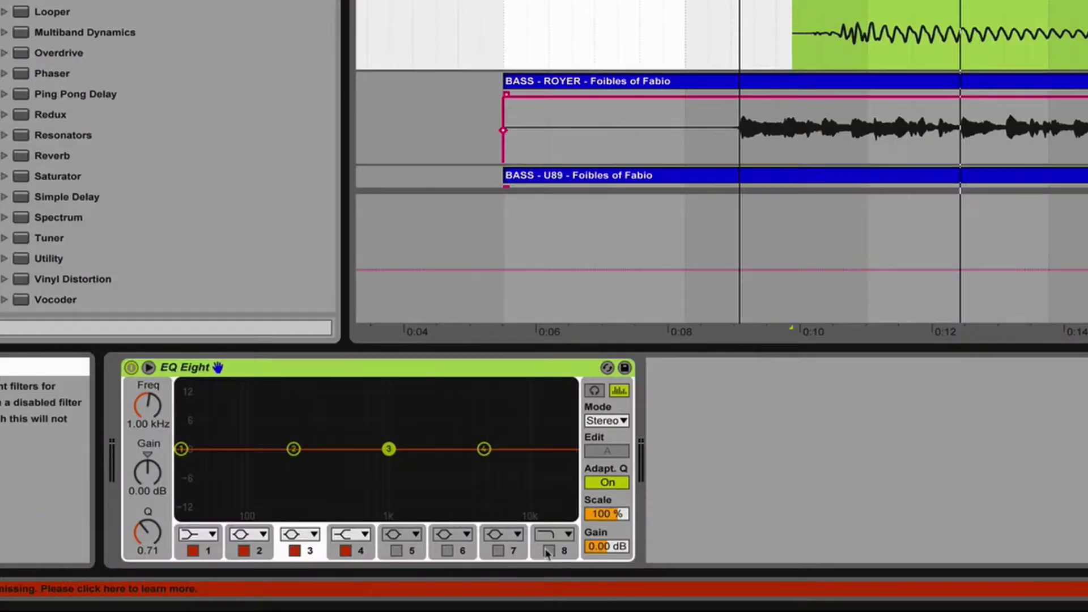
# Step: Enable EQ Eight's band 8 high cut and set its frequency to 12.4 kHz while listening to the drone
pyautogui.click(549, 551)
pyautogui.moveTo(151, 411); pyautogui.dragTo(151, 451)
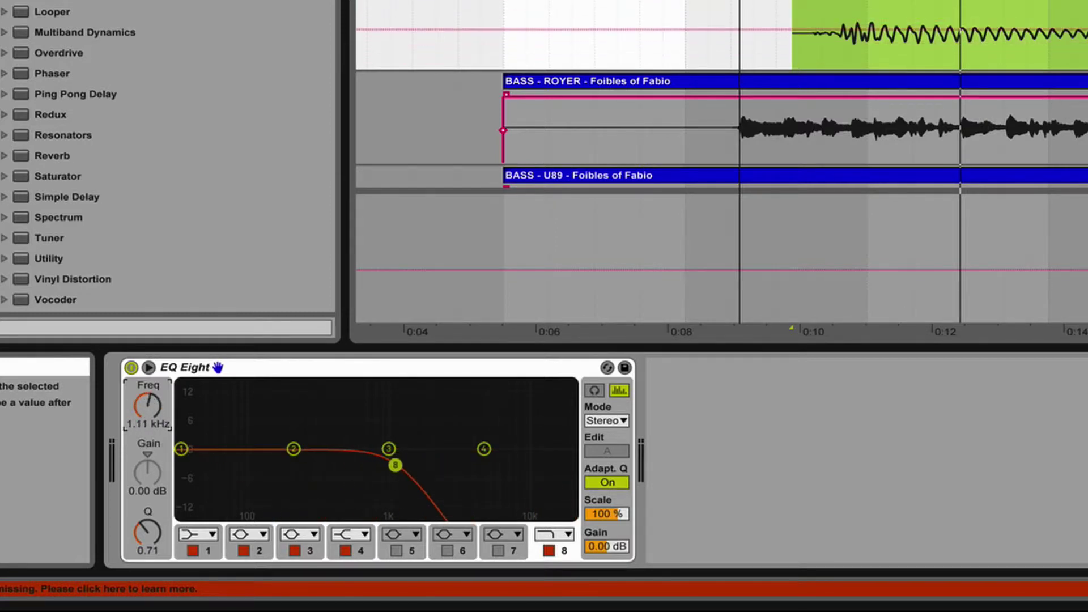
pyautogui.press('space')
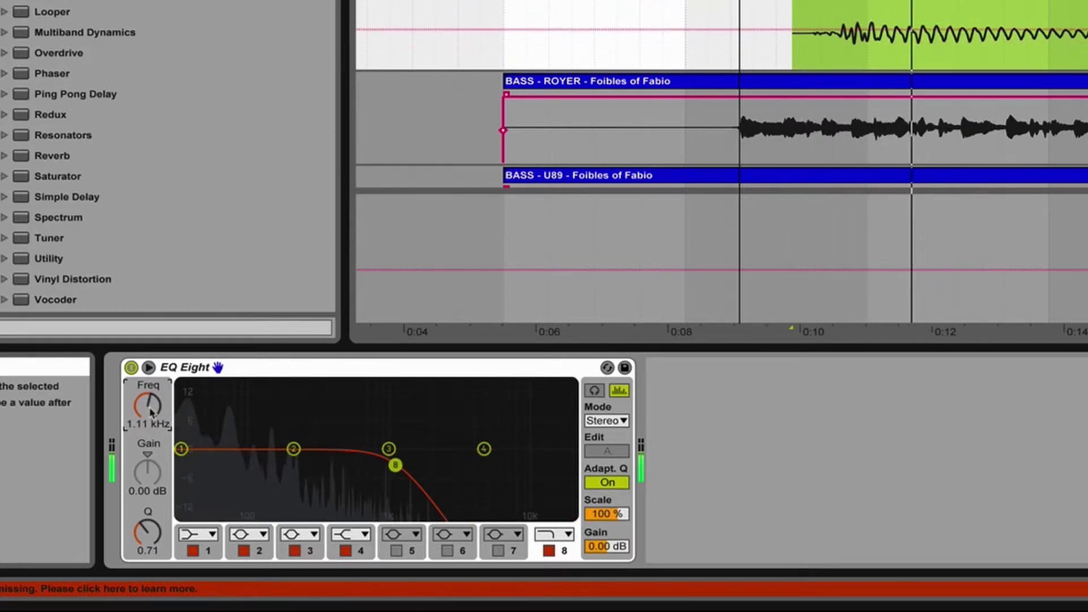
pyautogui.moveTo(148, 406); pyautogui.dragTo(147, 368)
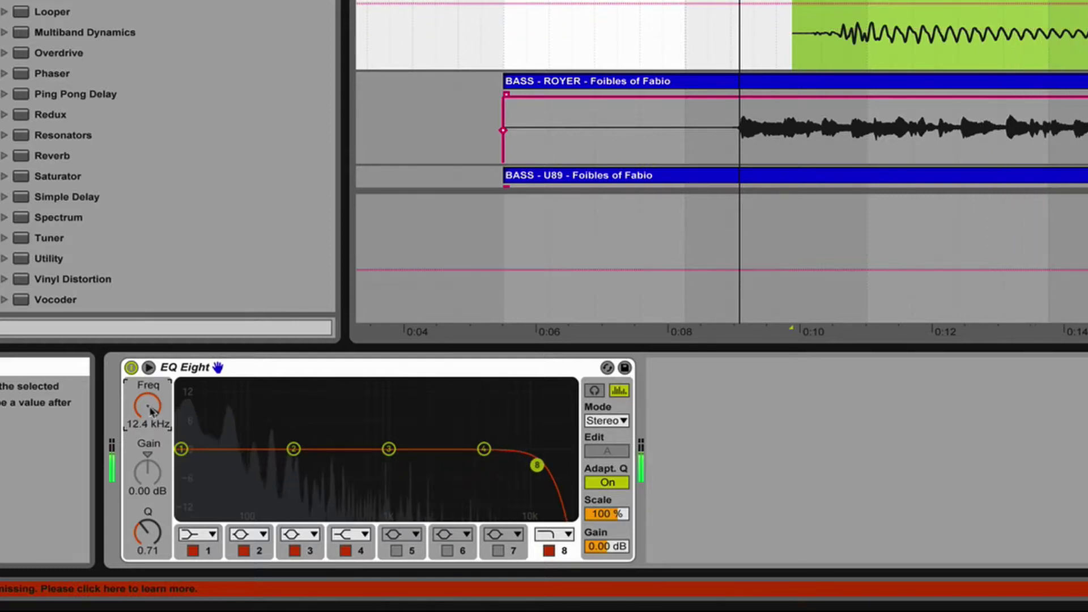
# Step: Change EQ Eight's band 1 to a low-cut filter and set its frequency to 73.1 Hz during playback
pyautogui.click(197, 534)
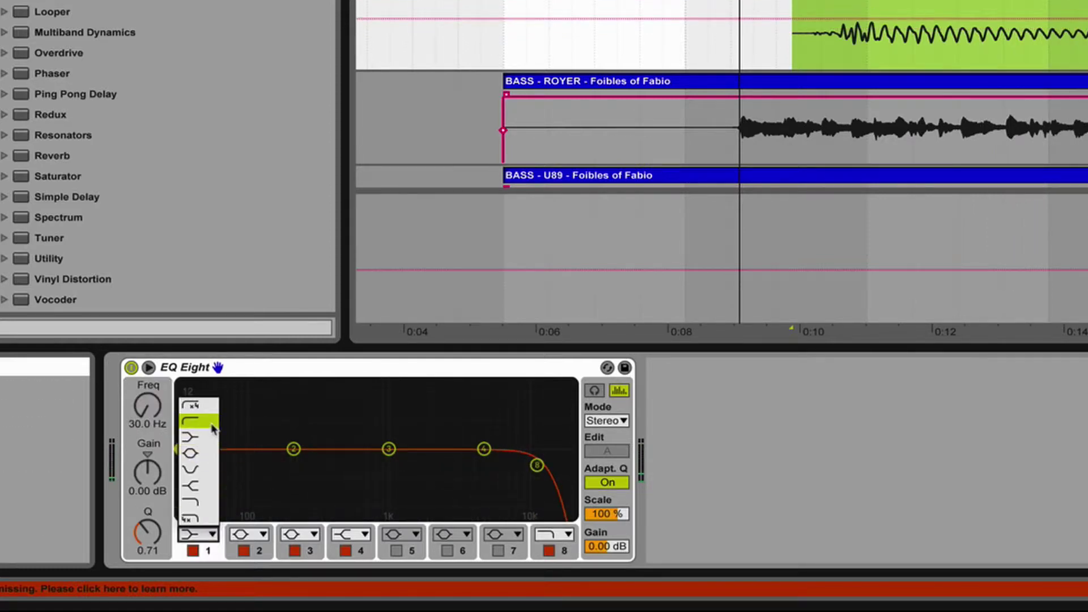
pyautogui.click(198, 422)
pyautogui.moveTo(166, 412); pyautogui.dragTo(150, 410)
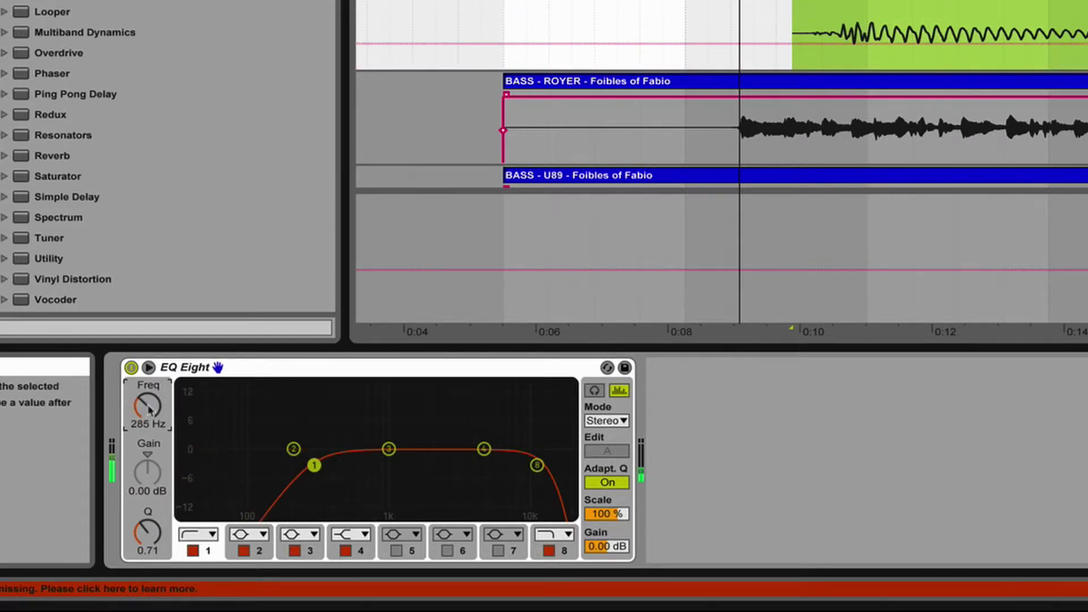
pyautogui.press('space')
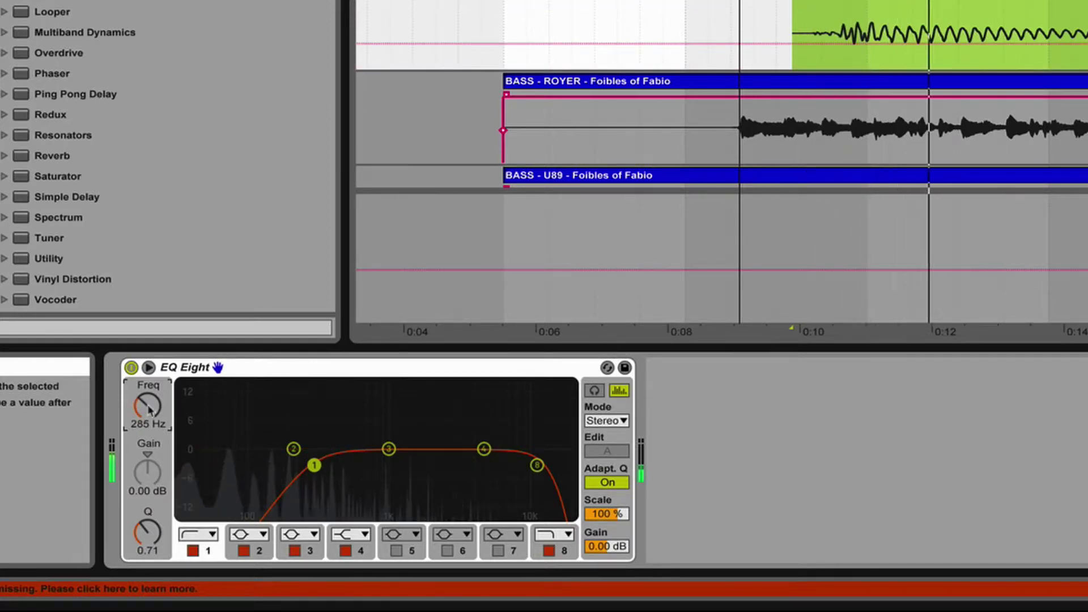
pyautogui.moveTo(151, 411); pyautogui.dragTo(151, 432)
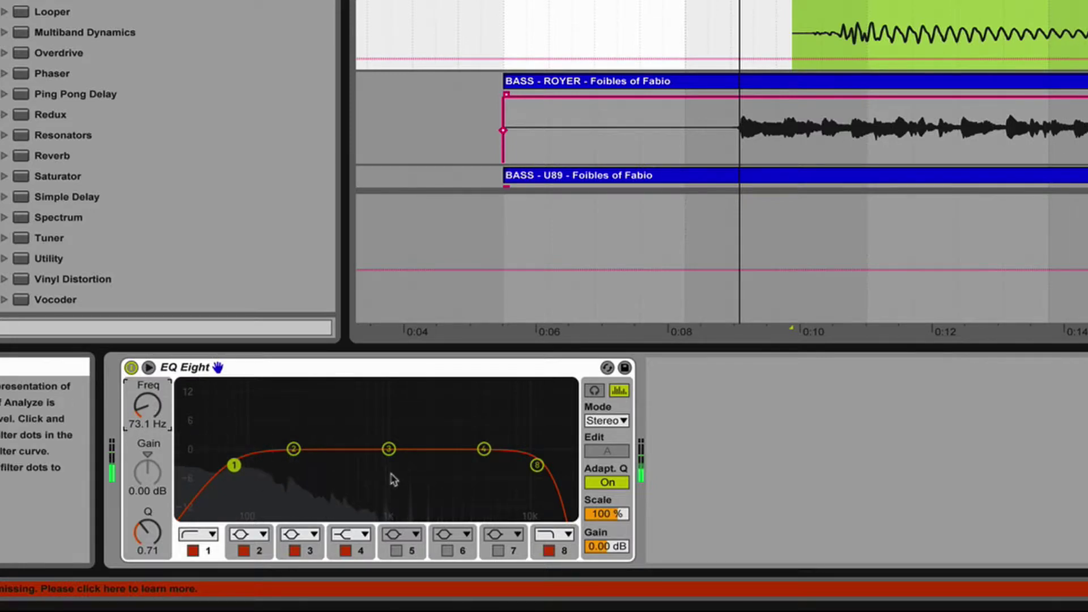
# Step: Boost EQ band 2 by 10.3 dB at 279 Hz with a Q of 0.46, and pull band 4's high shelf down towards 1 kHz
pyautogui.moveTo(293, 449); pyautogui.dragTo(280, 429)
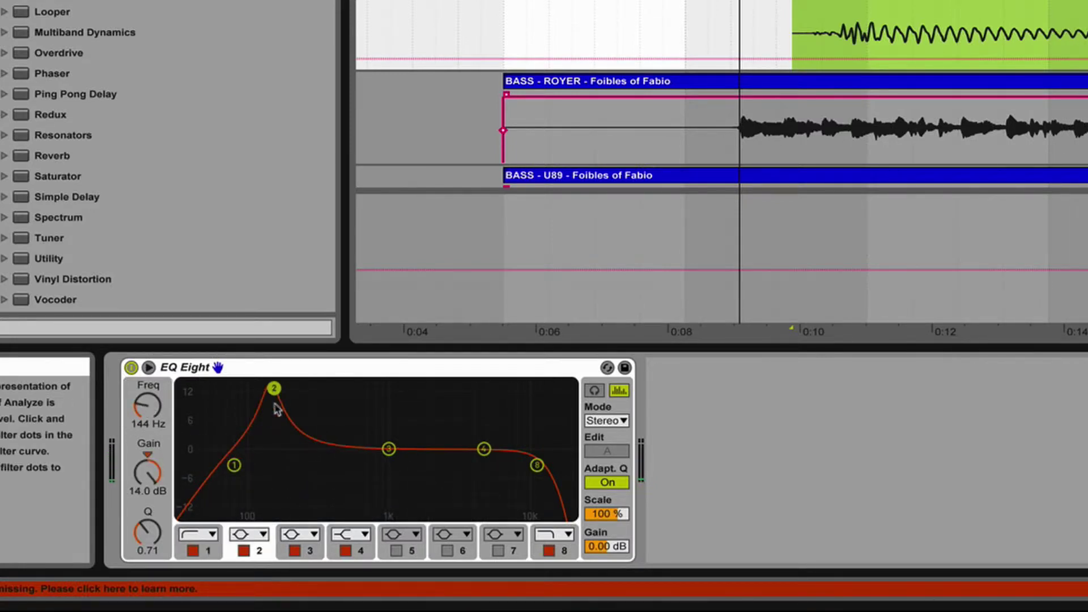
pyautogui.moveTo(153, 476); pyautogui.dragTo(153, 488)
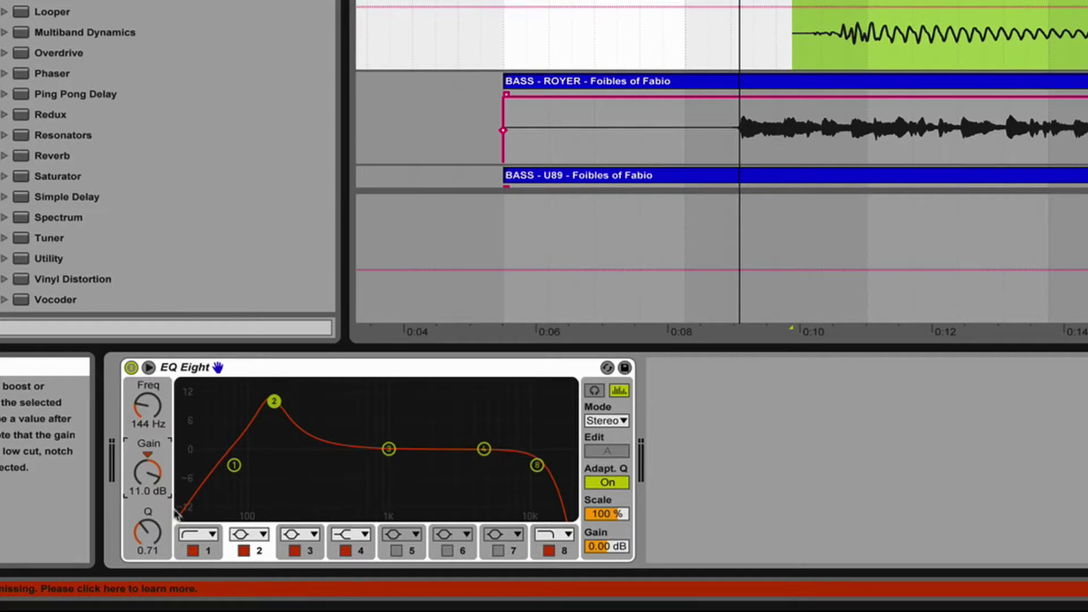
pyautogui.press('space')
pyautogui.moveTo(153, 537); pyautogui.dragTo(153, 546)
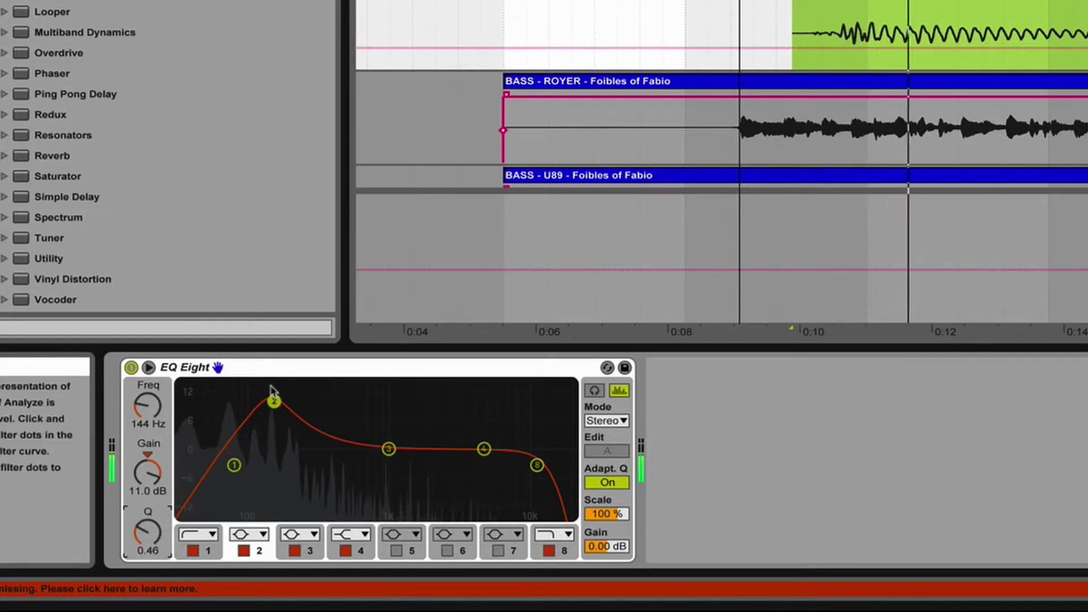
pyautogui.moveTo(274, 401); pyautogui.dragTo(313, 404)
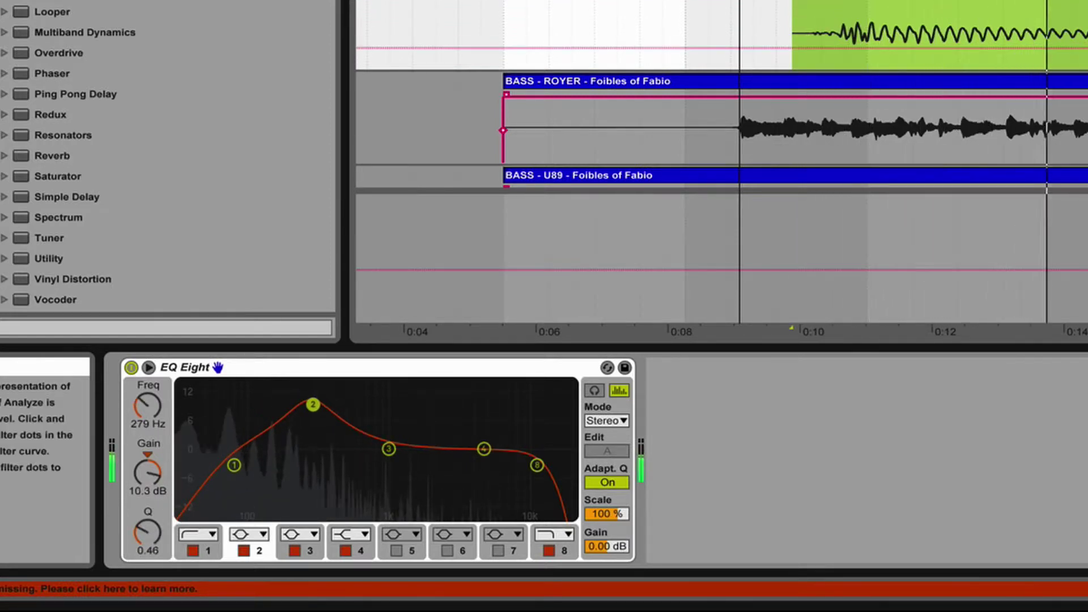
pyautogui.moveTo(486, 449); pyautogui.dragTo(398, 481)
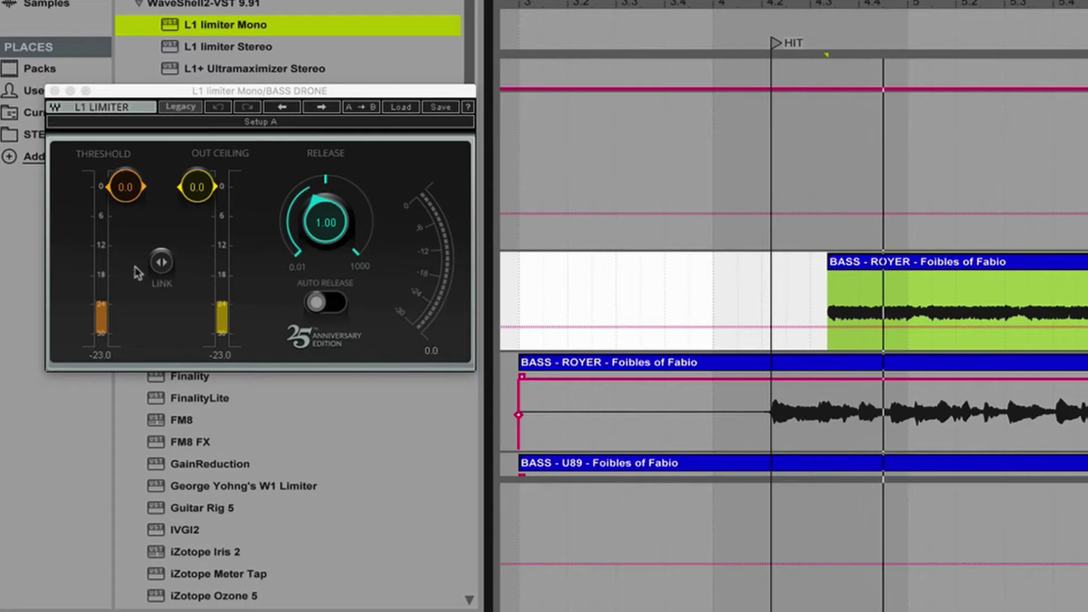
# Step: Set the L1 limiter's threshold to -26.0 and its out ceiling to -17.6, and close the plug-in window
pyautogui.moveTo(162, 263); pyautogui.dragTo(162, 355)
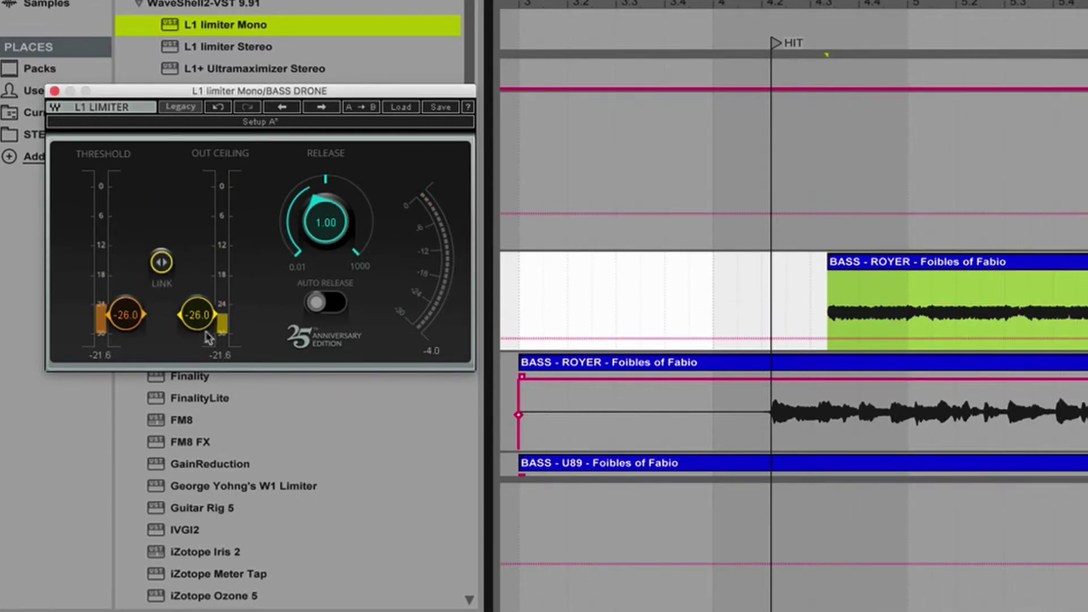
pyautogui.moveTo(197, 299); pyautogui.dragTo(197, 235)
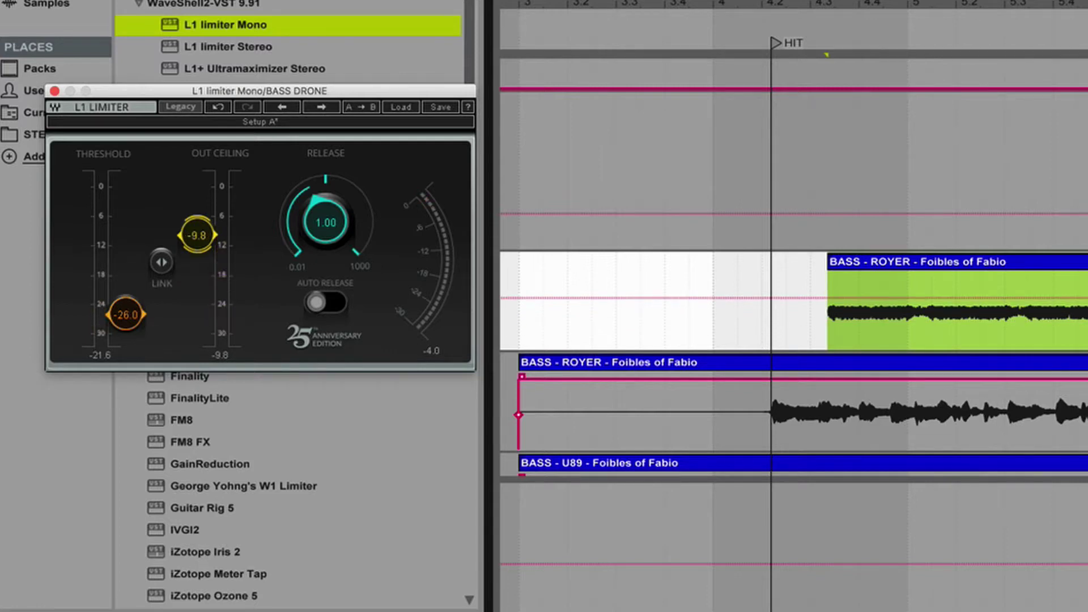
pyautogui.press('space')
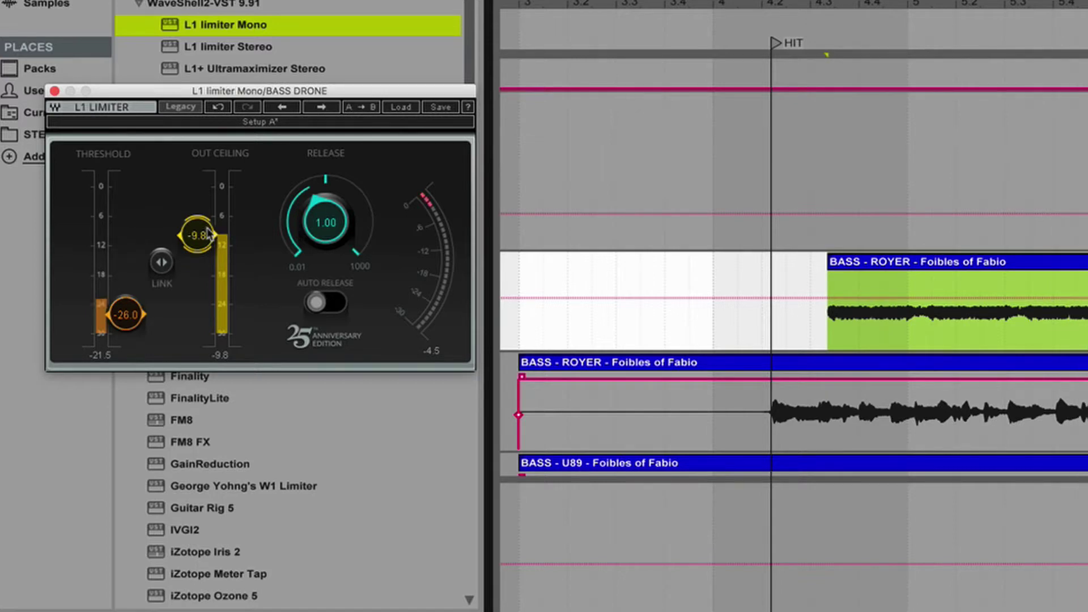
pyautogui.moveTo(199, 242); pyautogui.dragTo(198, 280)
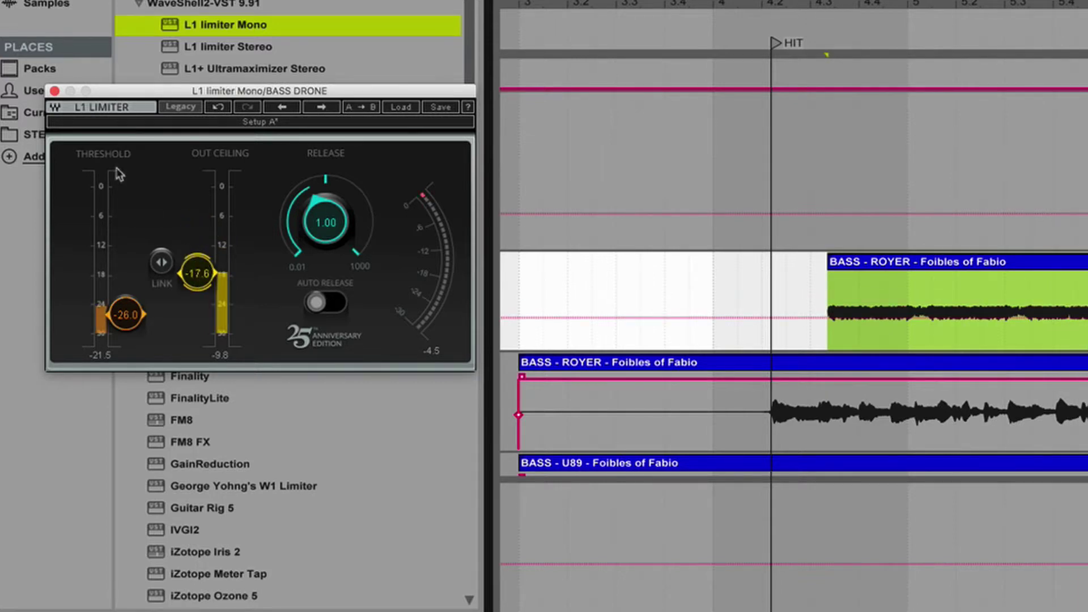
pyautogui.click(54, 91)
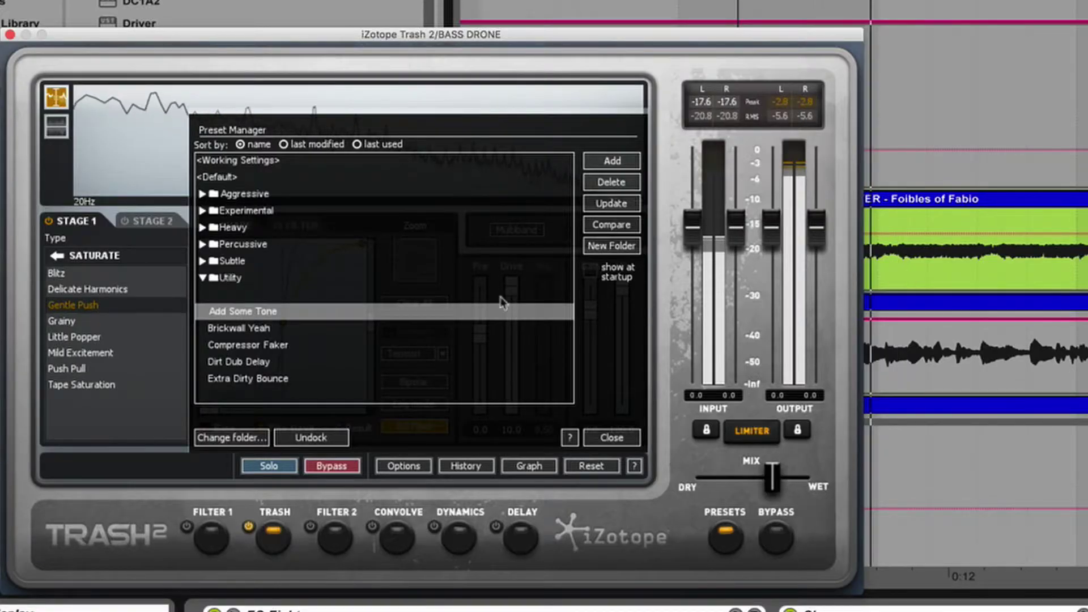
# Step: Audition Trash 2's Utility presets Brickwall Yeah, Compressor Faker and Dirt Dub Delay, and select Extra Dirty Bounce
pyautogui.click(262, 331)
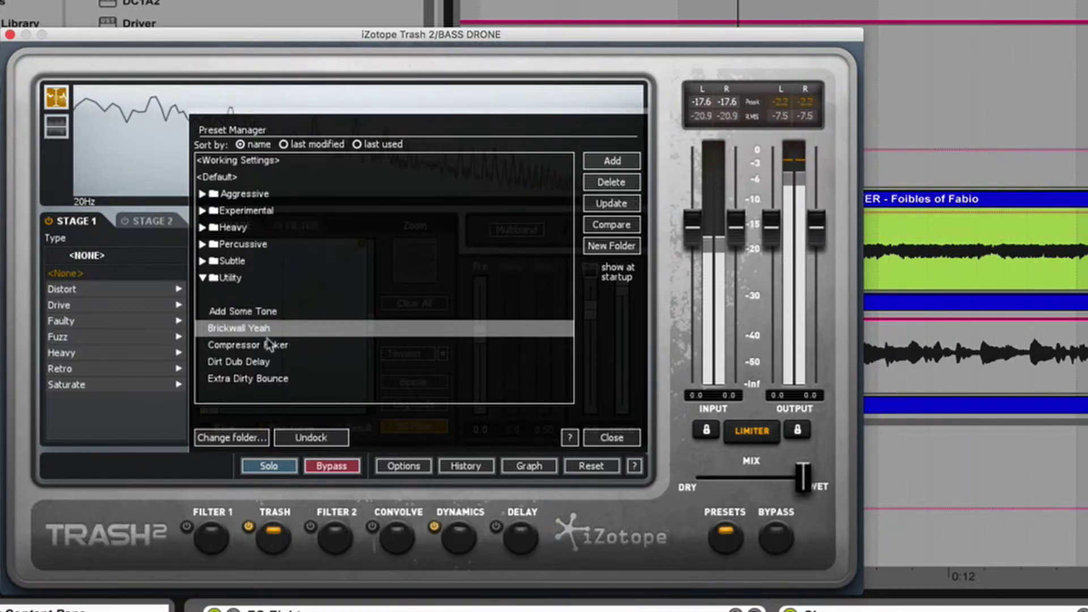
pyautogui.click(271, 346)
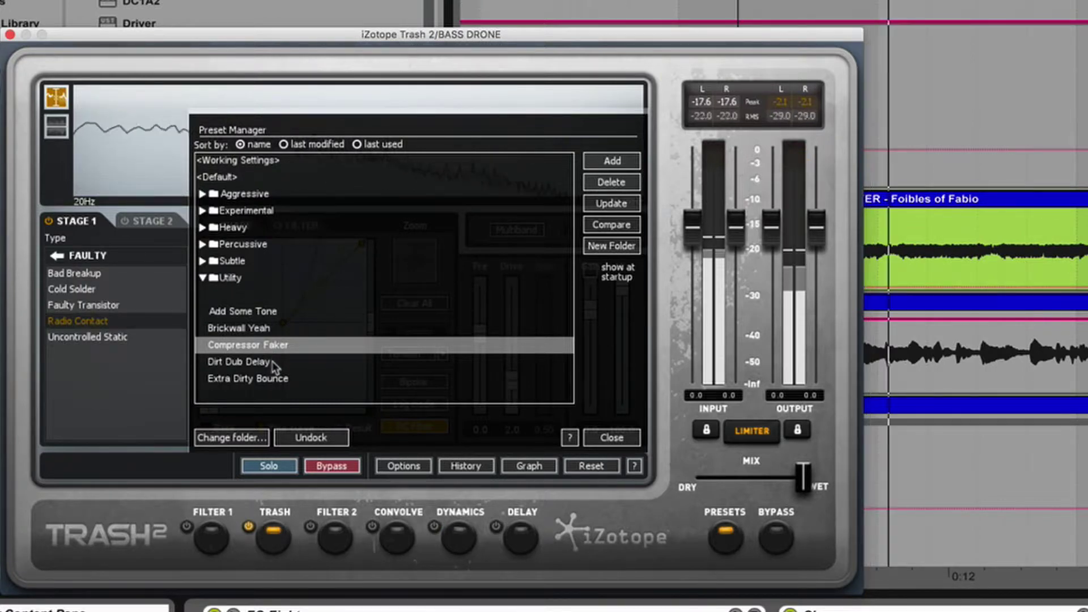
pyautogui.click(274, 366)
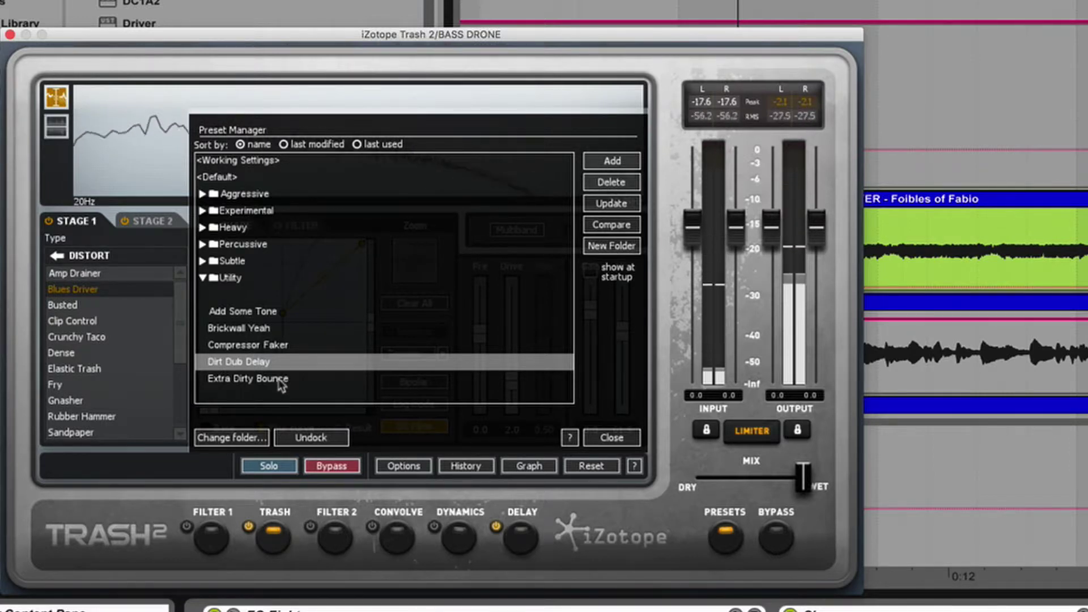
pyautogui.click(281, 381)
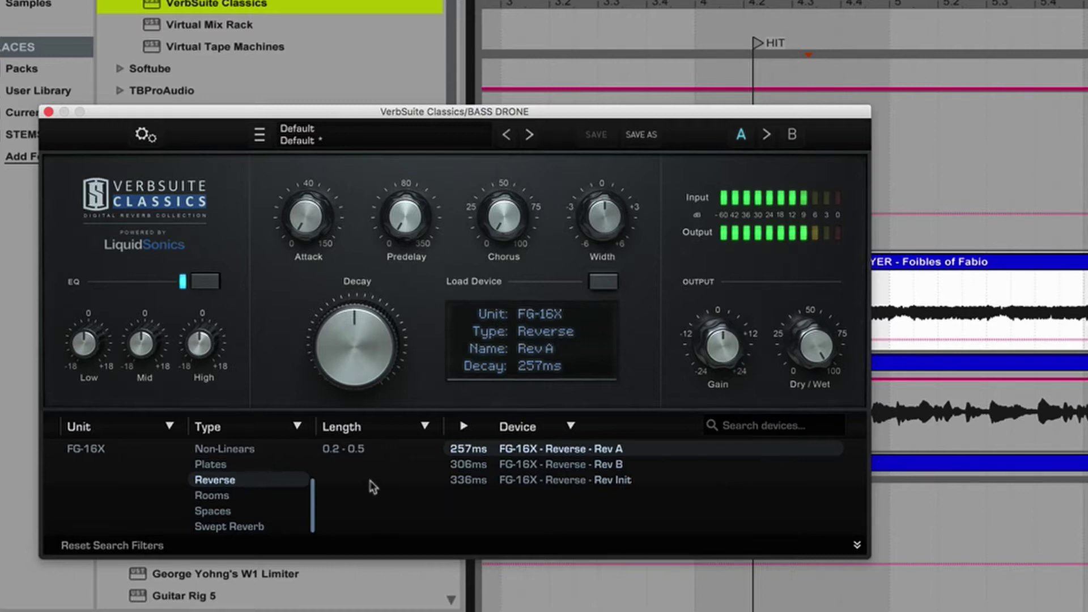
# Step: Audition the FG-3000 Swept Reverb device Big Sweep on the drone and browse the other swept reverbs
pyautogui.click(260, 528)
pyautogui.click(660, 449)
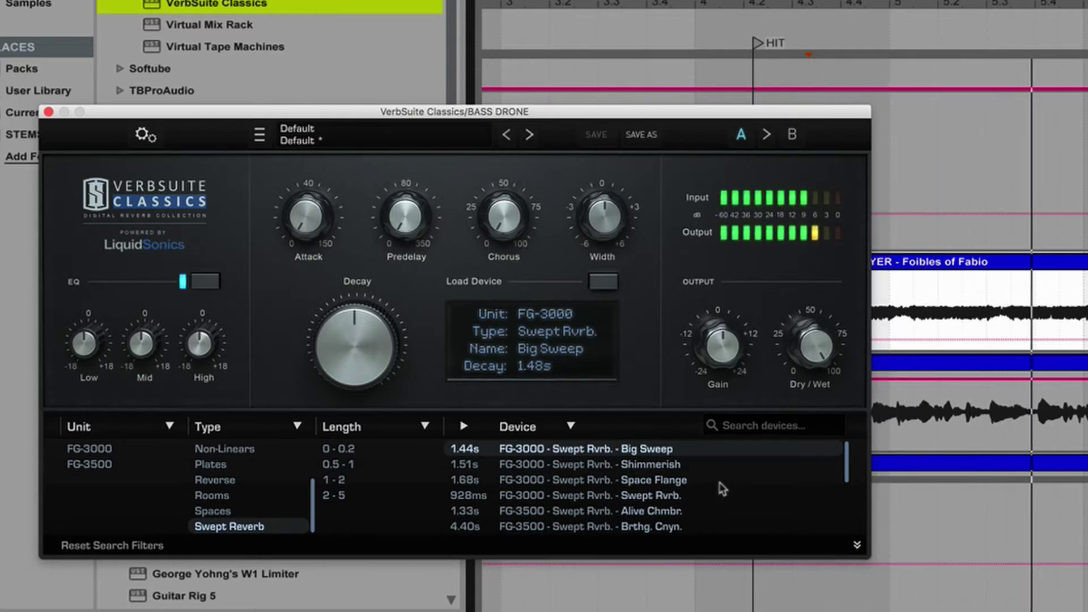
pyautogui.scroll(-3, 727, 490)
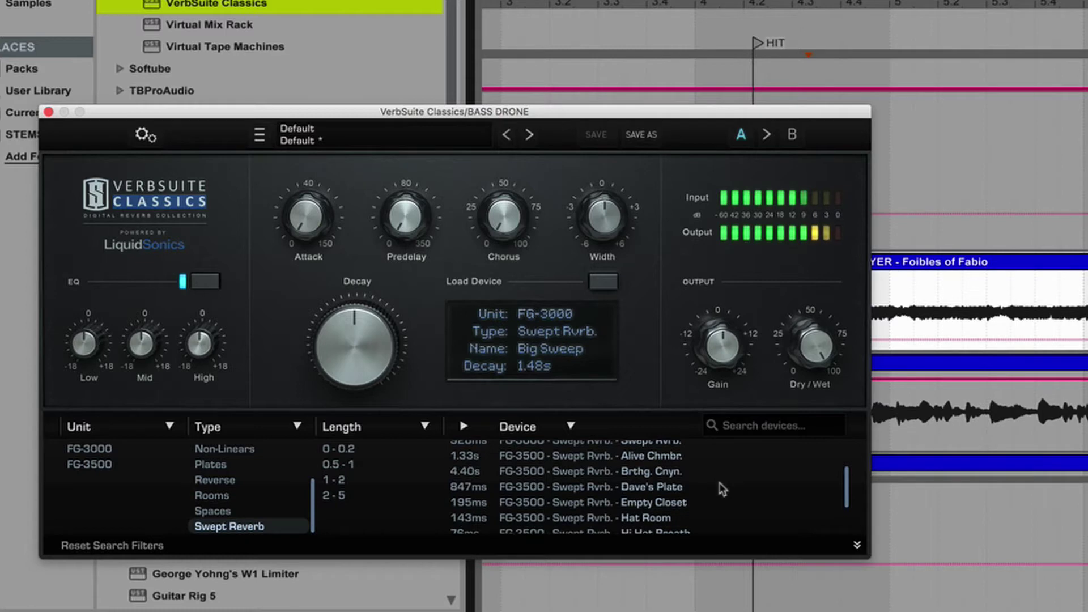
# Step: Audition the FG-480 Wild Spaces device Brick Wall from the Spaces reverb type and look through the neighbouring devices
pyautogui.click(244, 512)
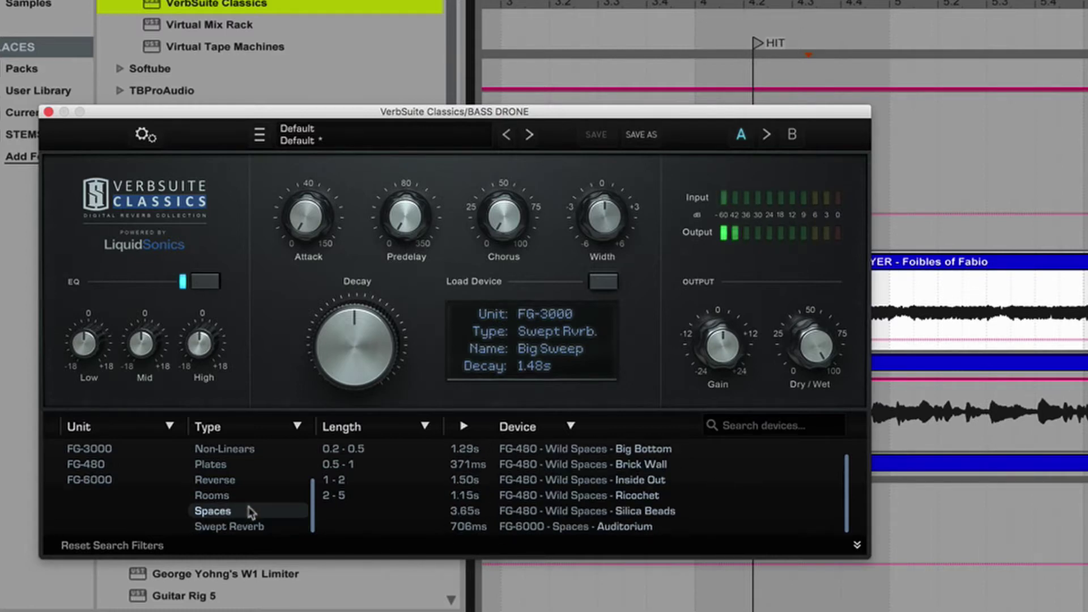
pyautogui.click(677, 465)
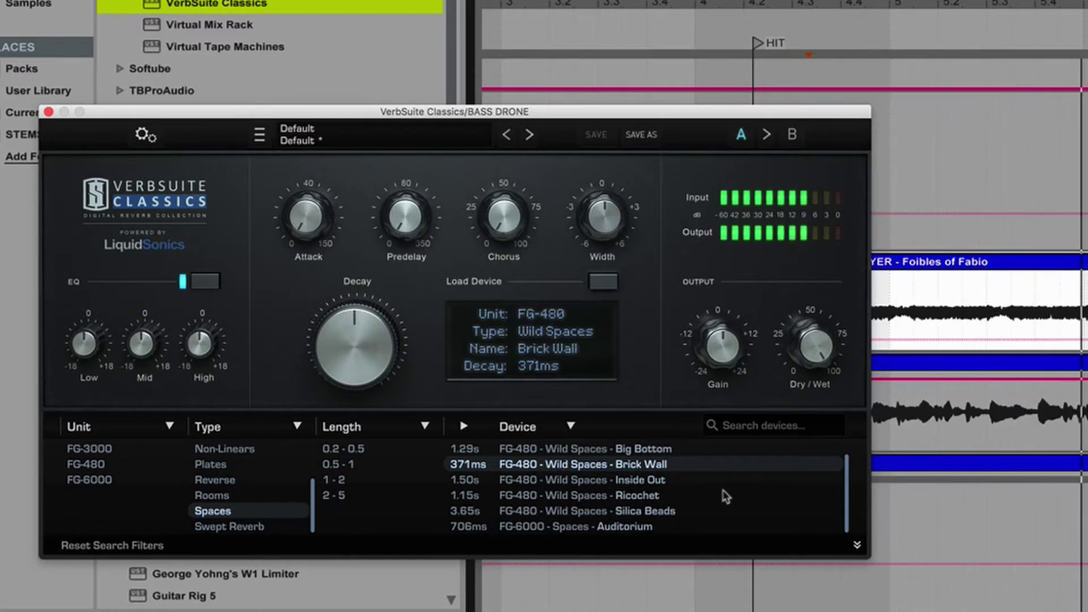
pyautogui.scroll(1, 726, 497)
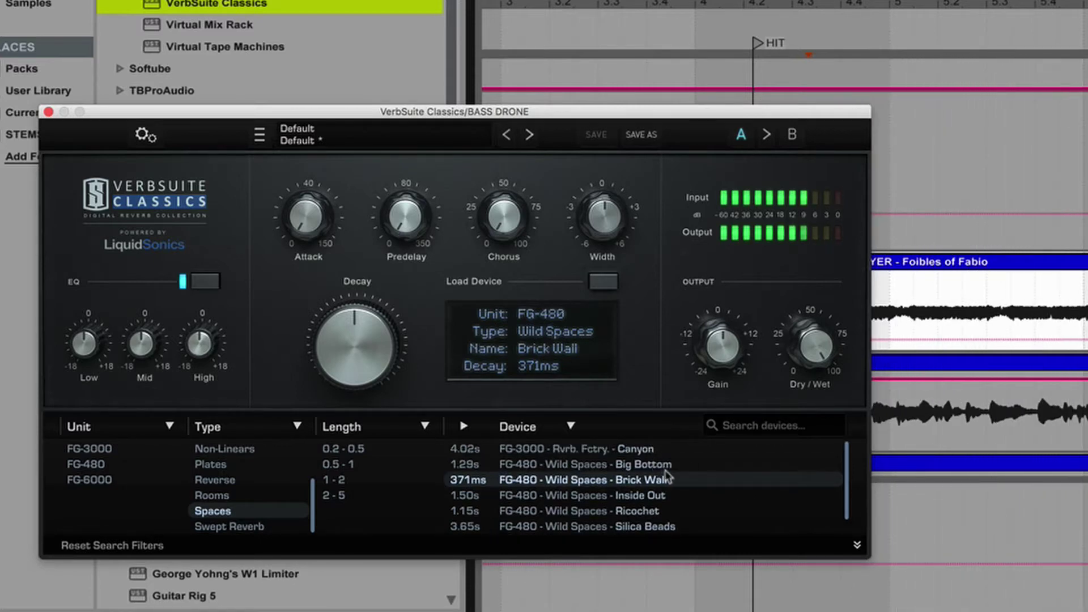
pyautogui.scroll(-1, 667, 476)
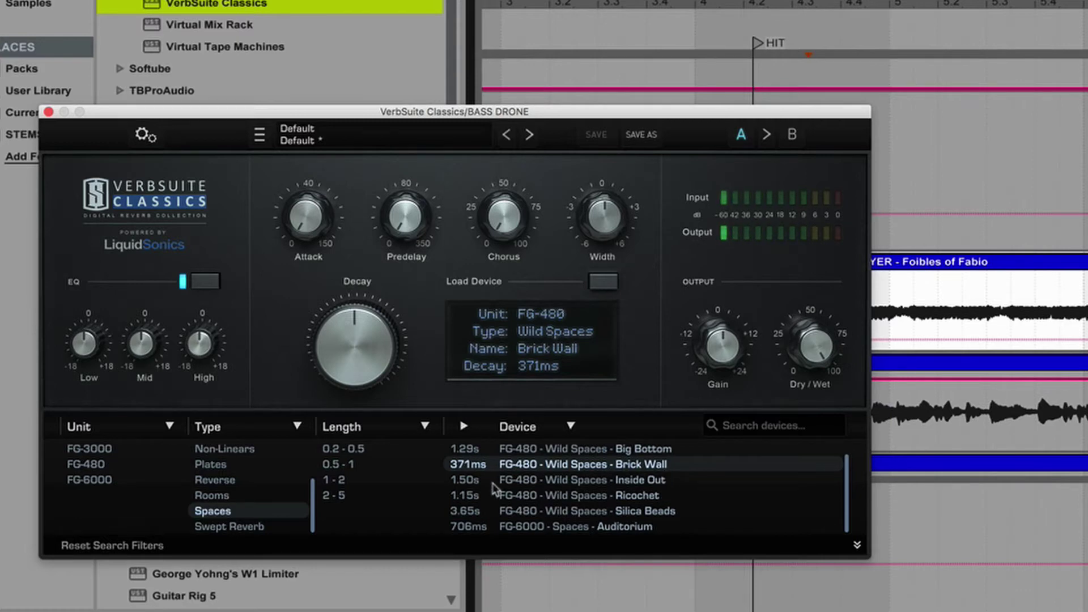
# Step: Load the FG-16X Plate 2.6s device from the Plates reverb type and play the drone through it
pyautogui.click(237, 466)
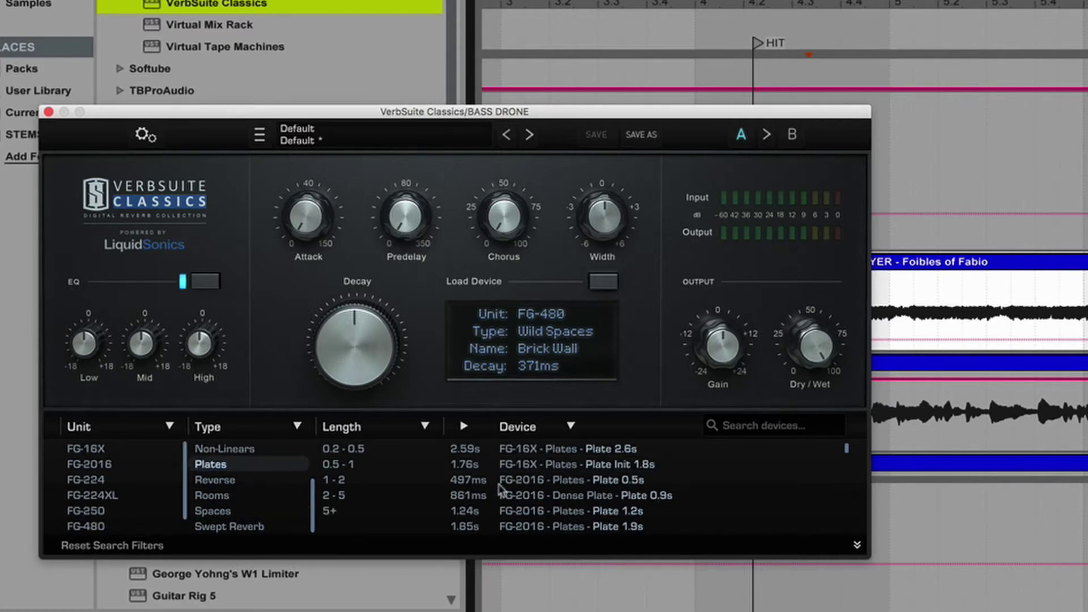
pyautogui.click(632, 448)
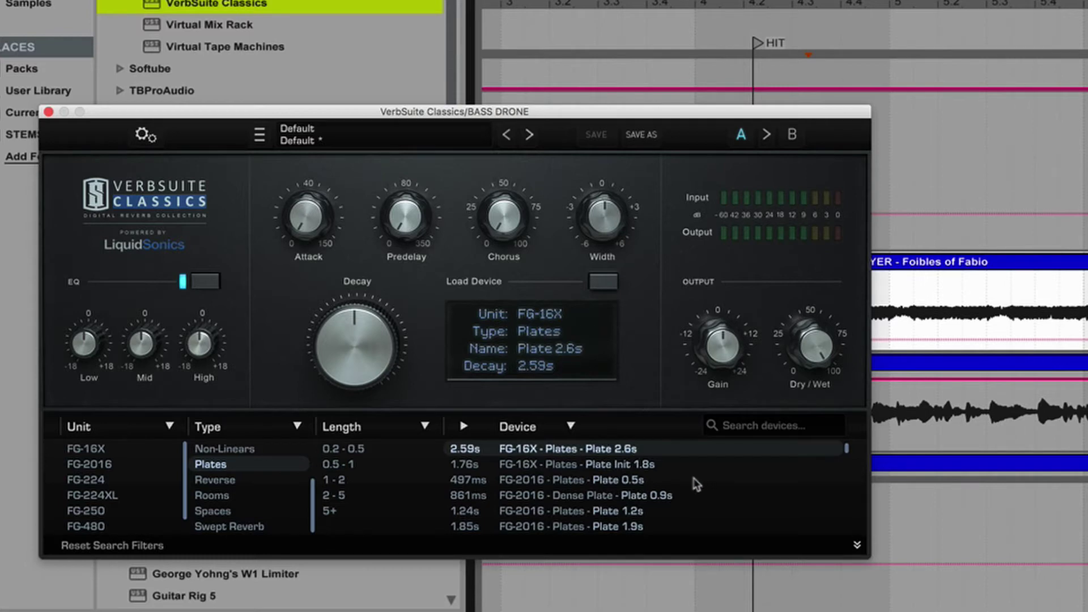
pyautogui.press('space')
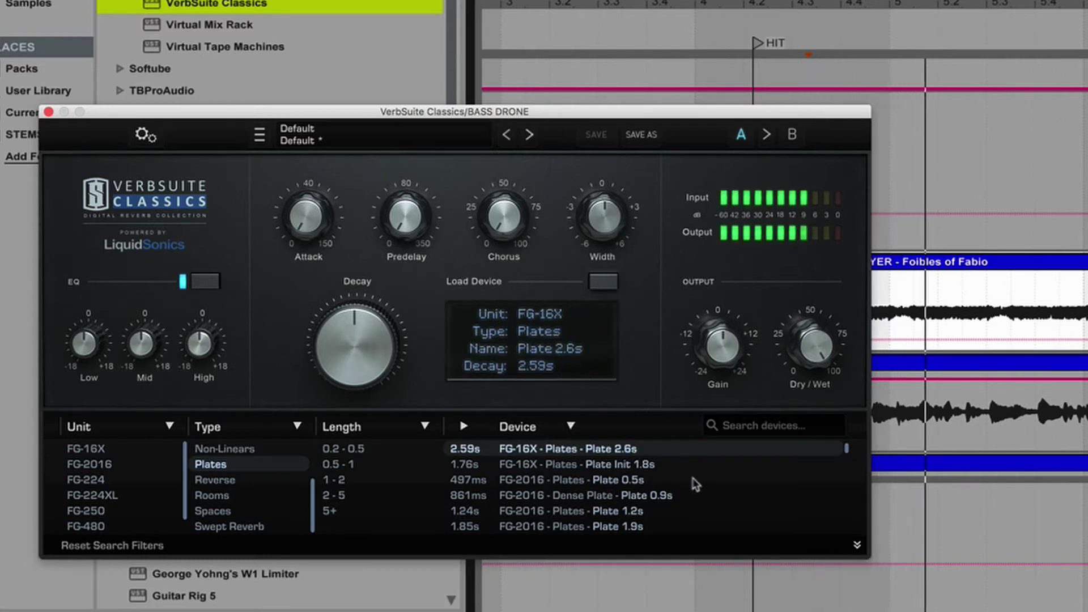